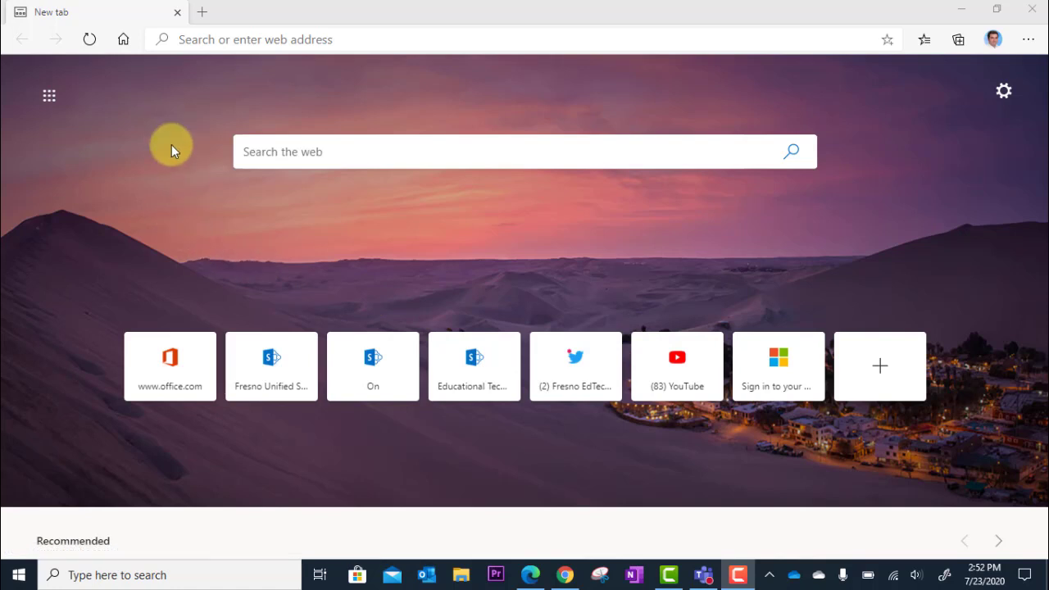
# Enter office.com in Edge's address bar
pyautogui.click(326, 33)
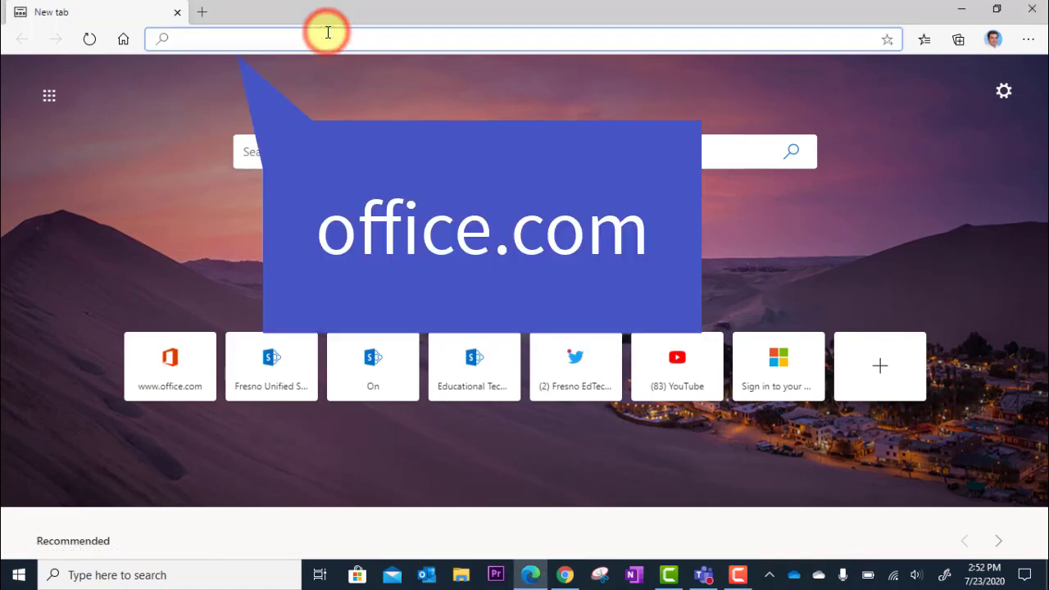
pyautogui.write('offic')
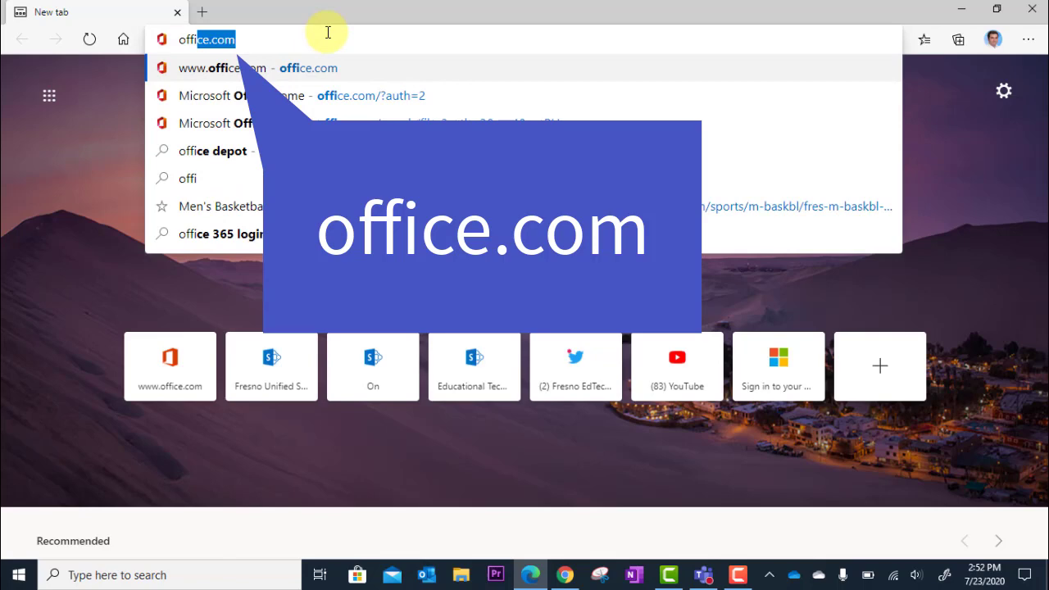
pyautogui.write('e.com/?auth=2')
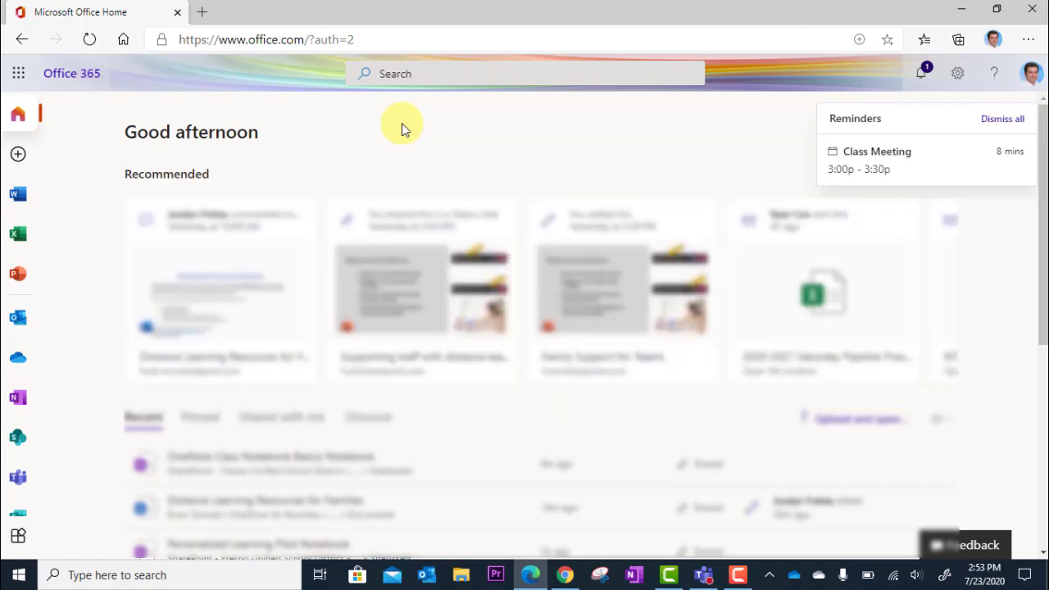
# Launch Teams from the Office 365 app bar into a new tab
pyautogui.click(402, 123)
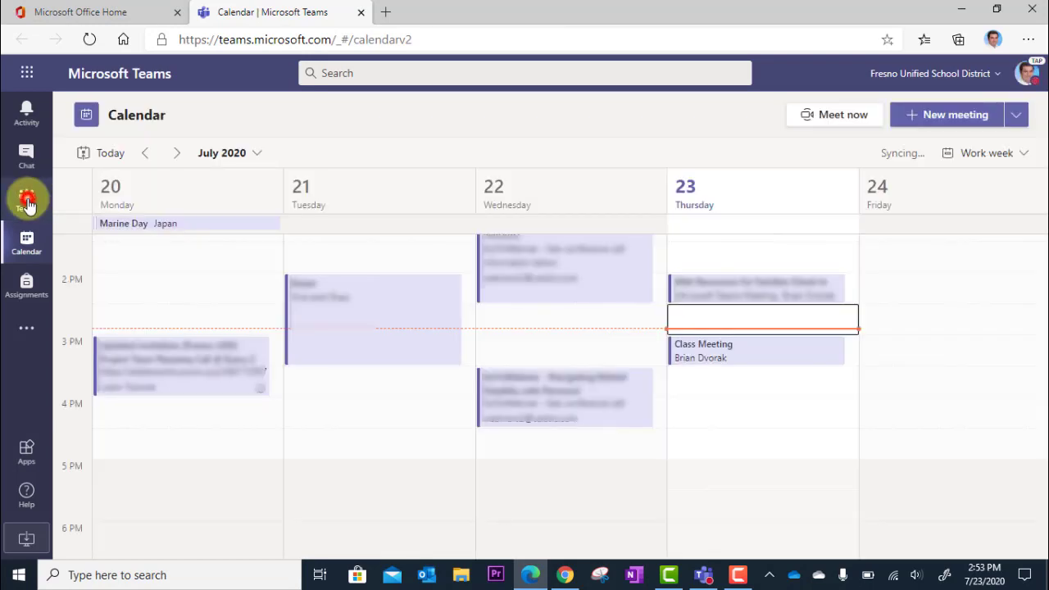
# Return to the All teams grid showing EdTech and Dvorak Room 17
pyautogui.click(28, 203)
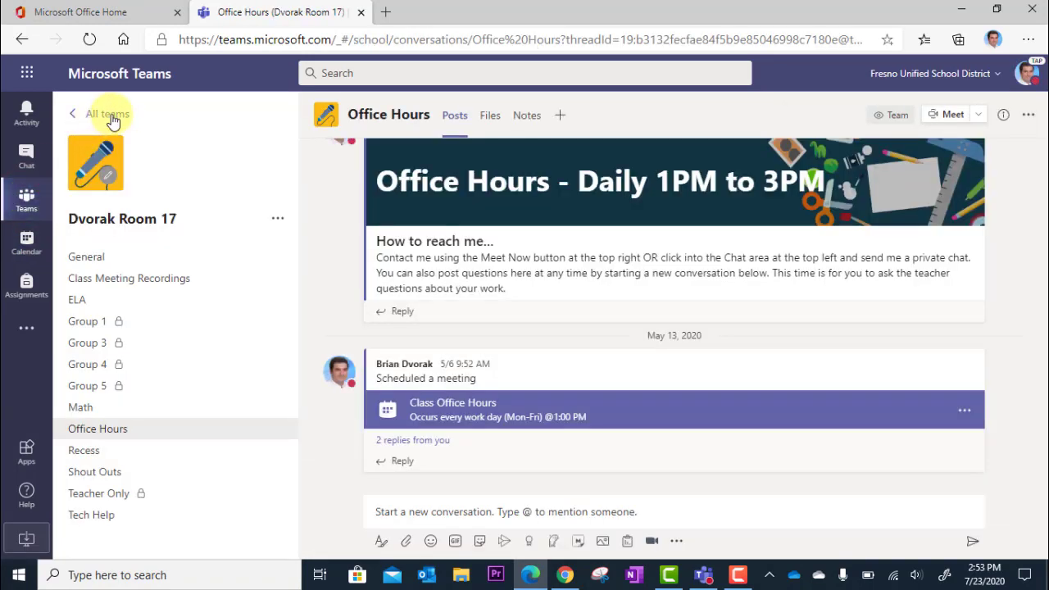
pyautogui.click(111, 118)
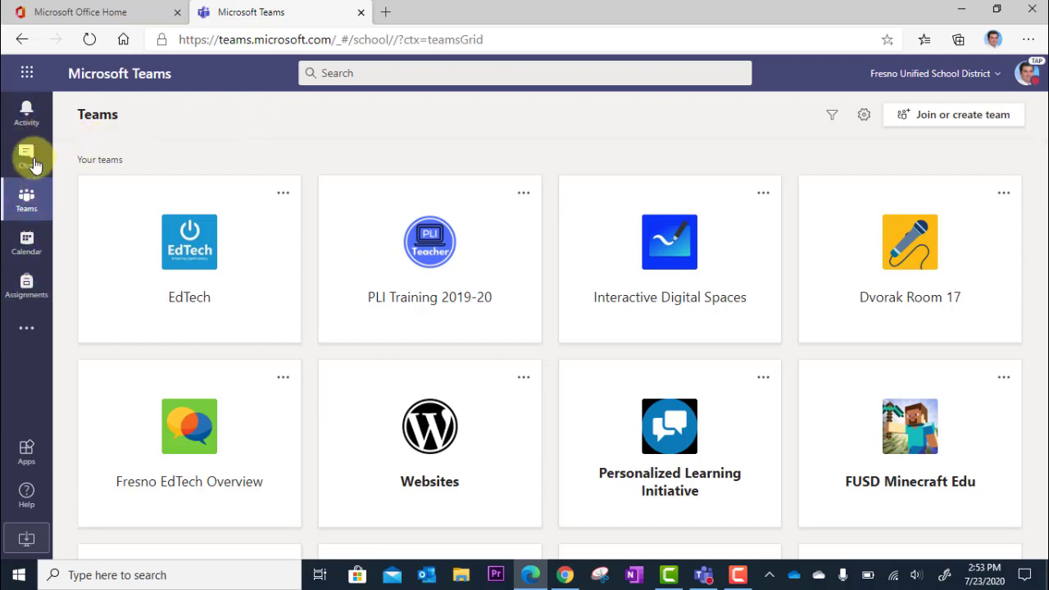
# Switch to the Calendar's July 20–24 work week showing Thursday's 3 PM Class Meeting
pyautogui.click(27, 246)
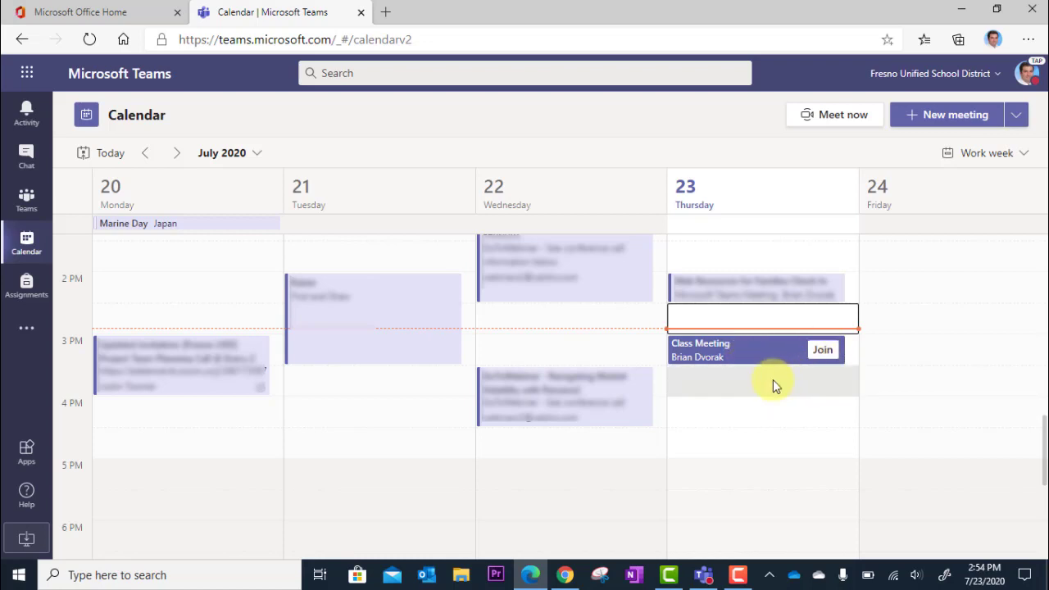
# Open the Jul 23, 3:00–3:30 PM Class Meeting's details and scroll to its join link
pyautogui.click(749, 359)
pyautogui.click(748, 359)
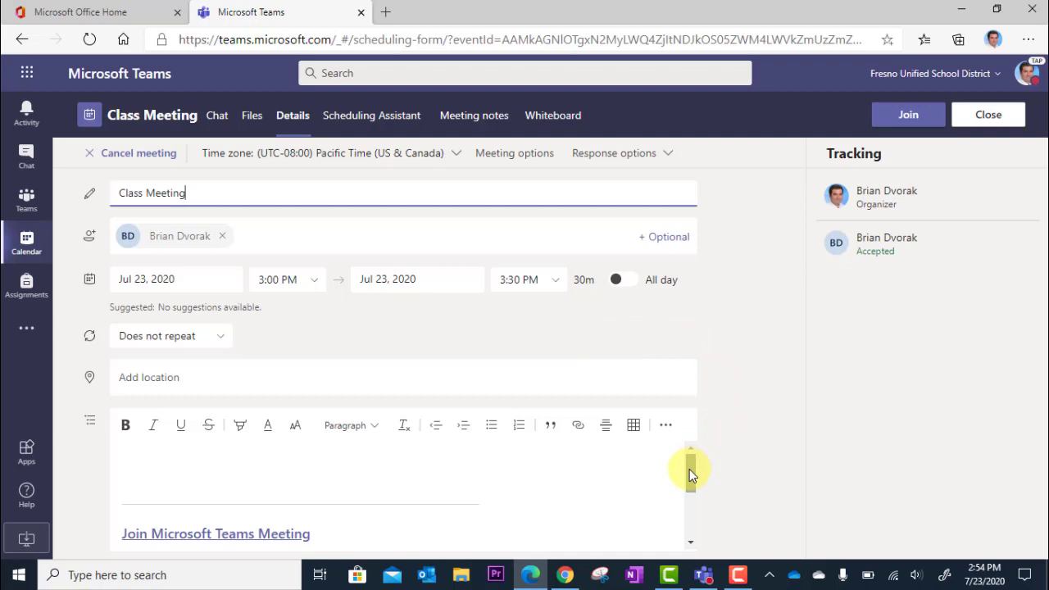
pyautogui.moveTo(689, 469); pyautogui.dragTo(690, 488)
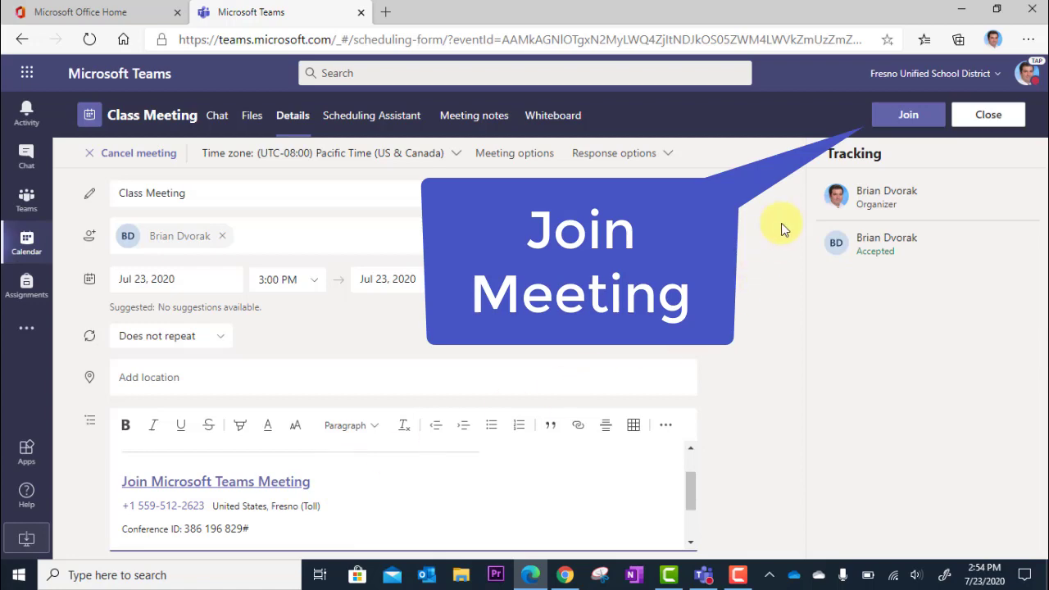
# Join the Class Meeting and always allow camera and microphone for teams.microsoft.com
pyautogui.click(882, 122)
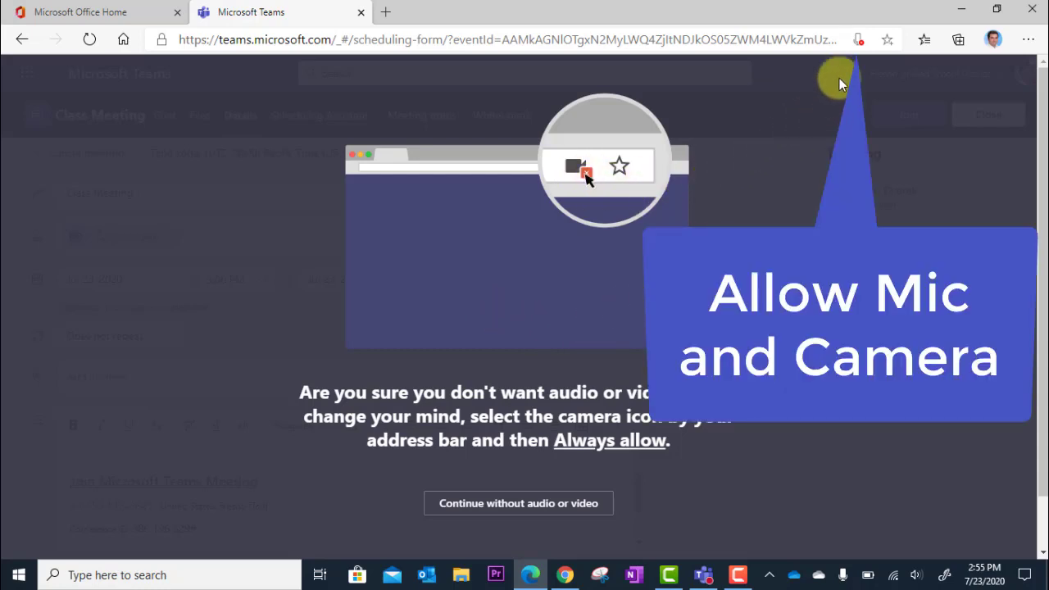
pyautogui.click(858, 40)
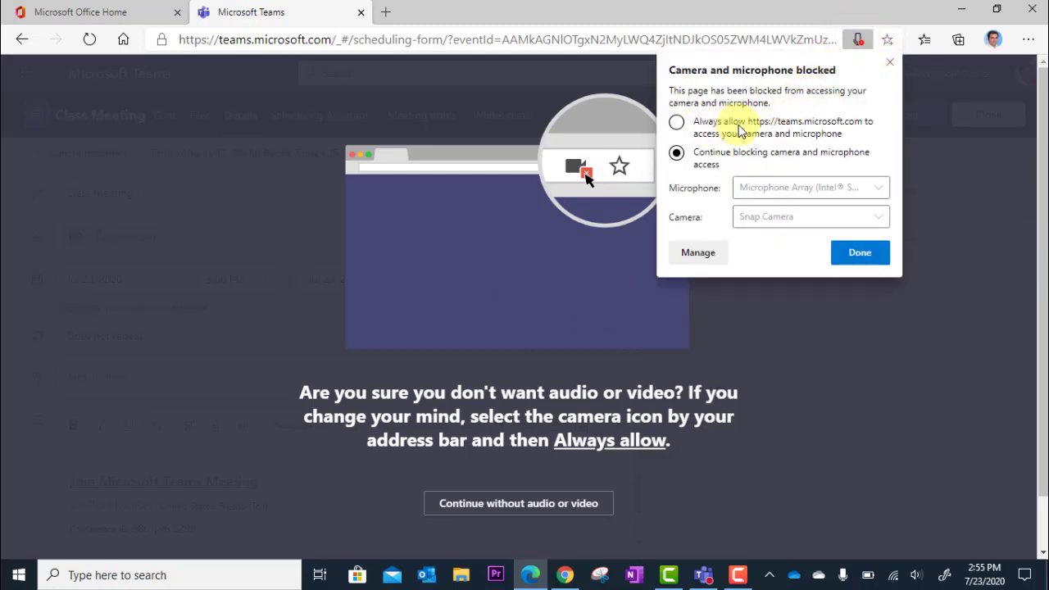
pyautogui.click(676, 123)
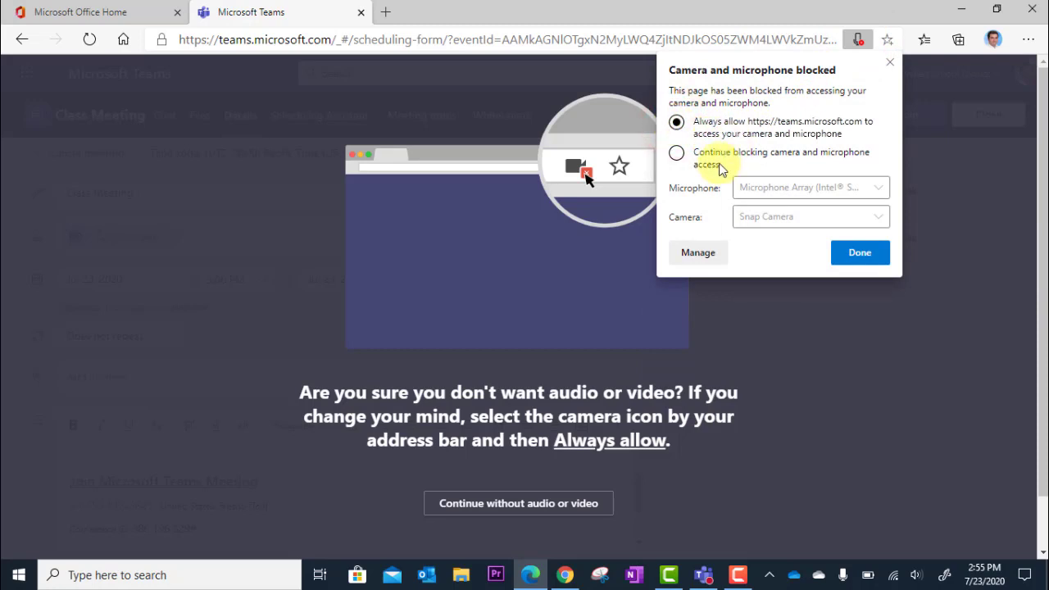
pyautogui.click(856, 259)
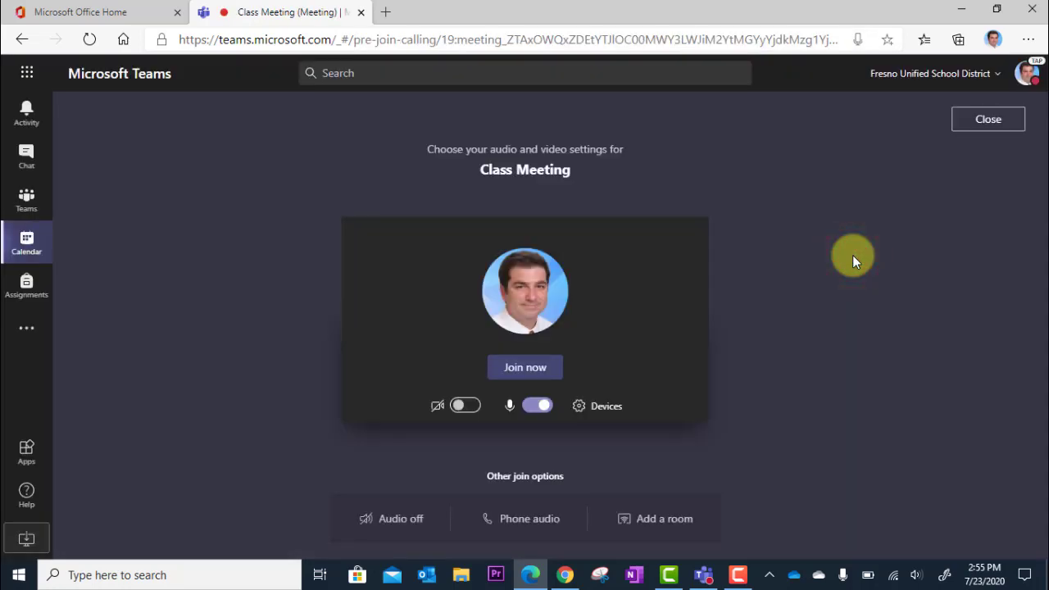
# On the pre-join screen, turn the microphone off and the camera on
pyautogui.click(852, 257)
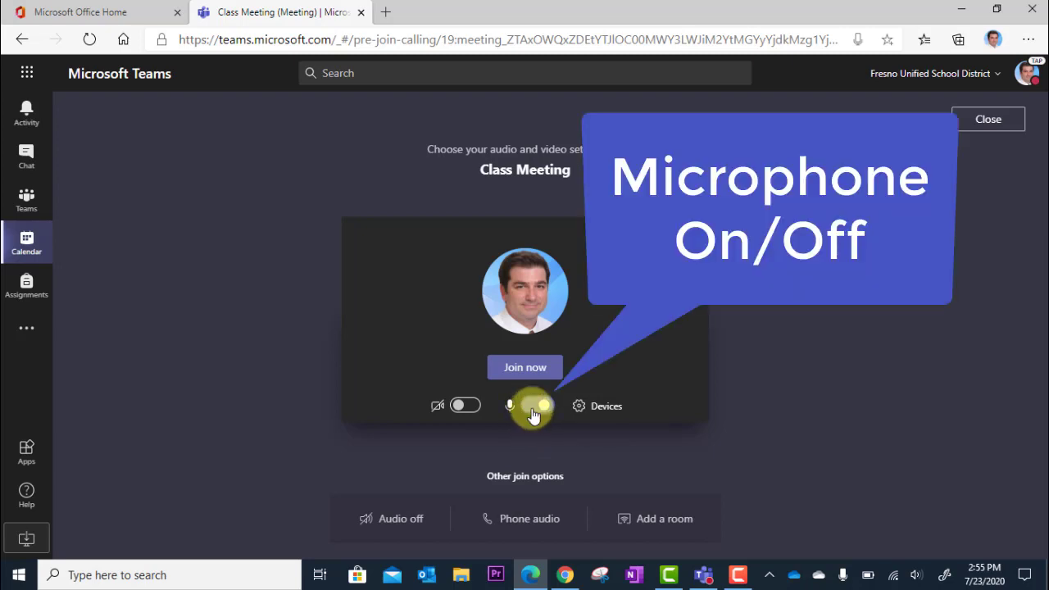
pyautogui.click(532, 406)
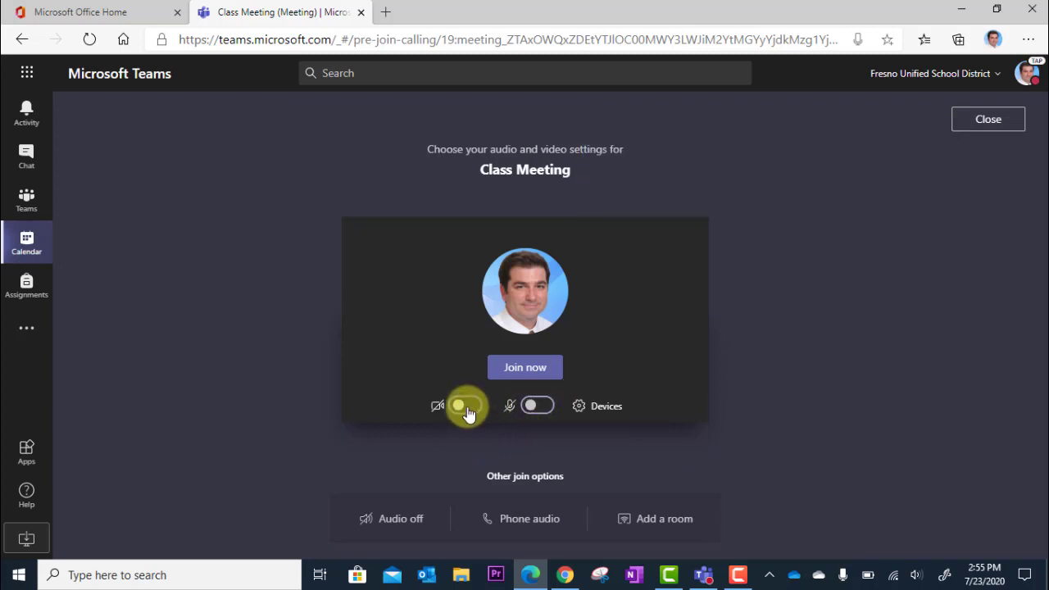
pyautogui.click(469, 410)
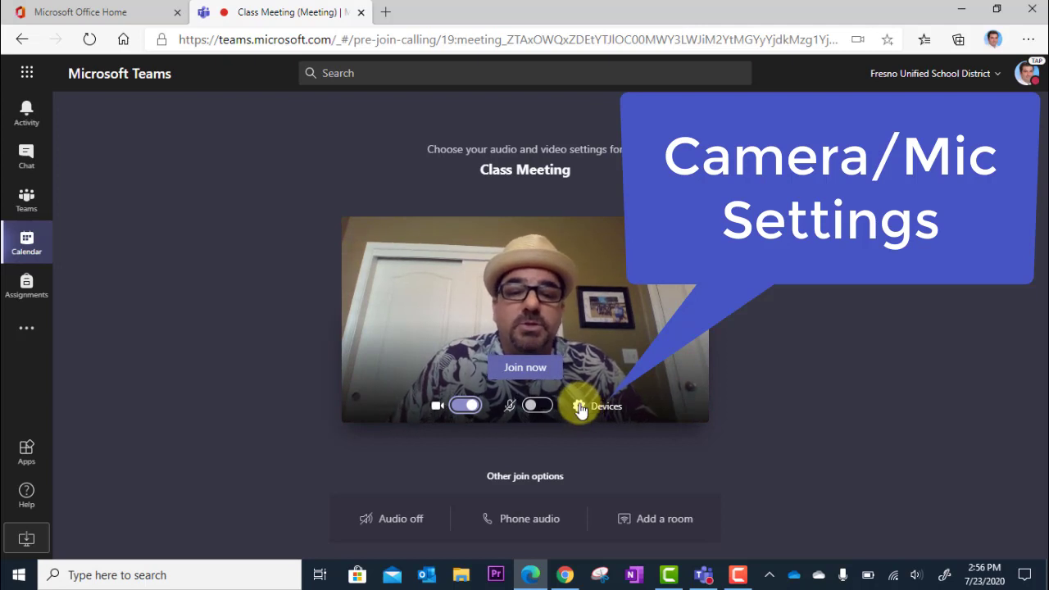
# Switch the meeting camera from Snap Camera to HP Full-HD Camera (04f2:b671)
pyautogui.click(579, 410)
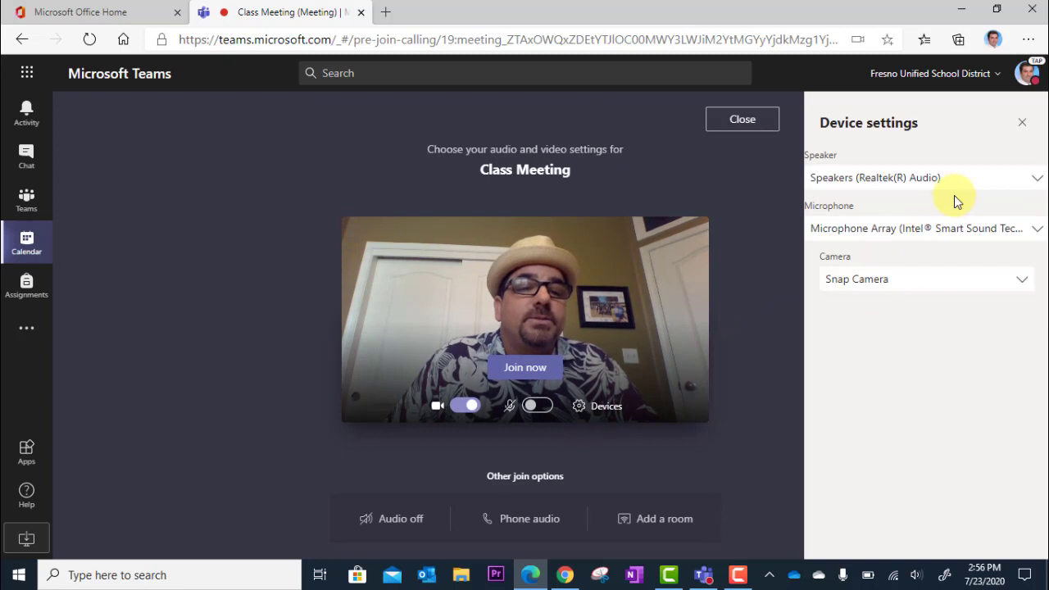
pyautogui.click(1020, 281)
pyautogui.click(892, 354)
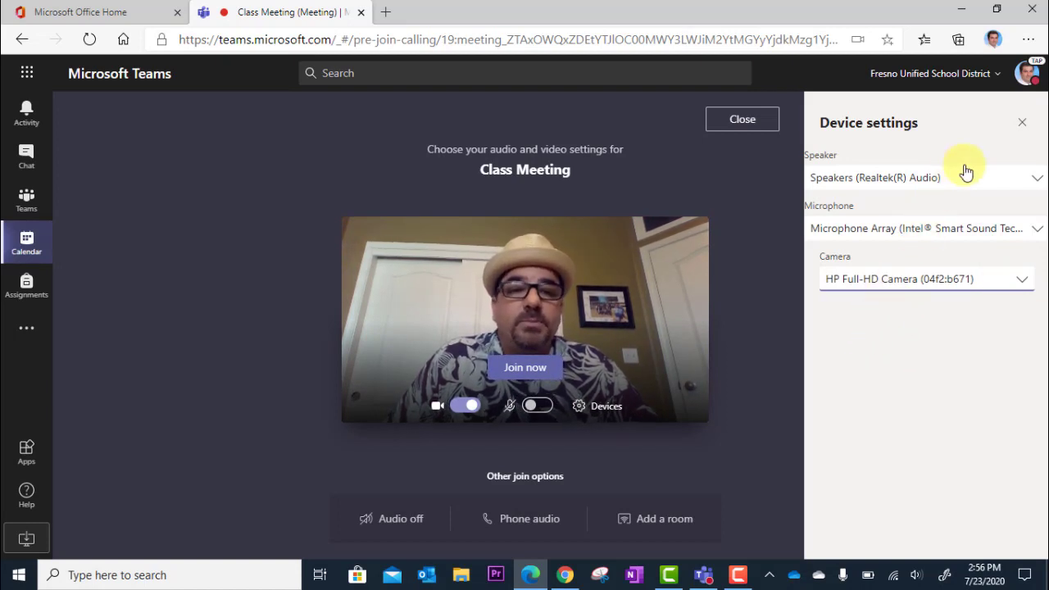
pyautogui.click(1024, 124)
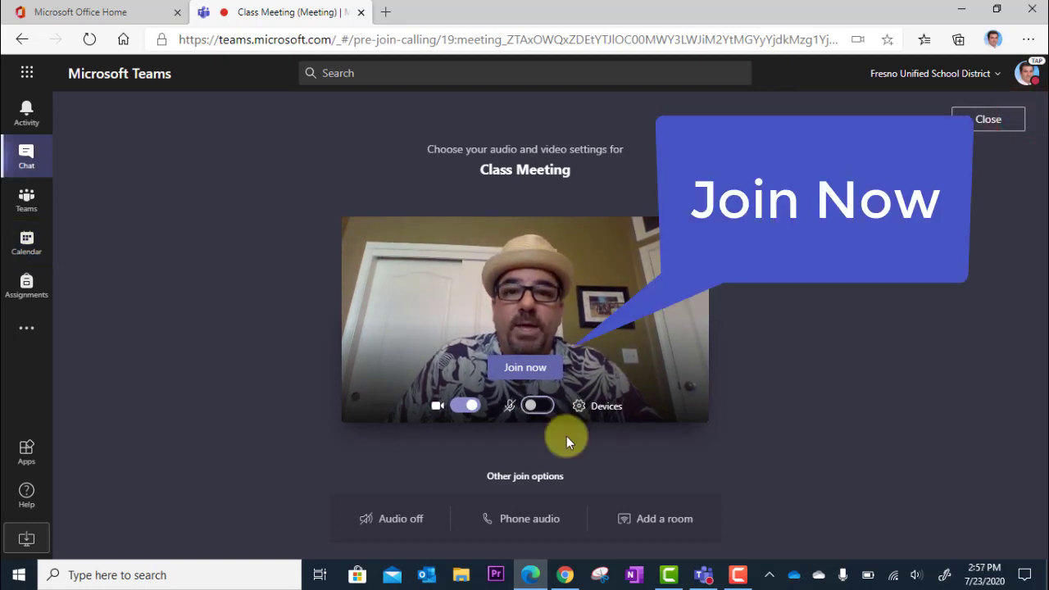
# Enter the Class Meeting call with Join now
pyautogui.click(554, 377)
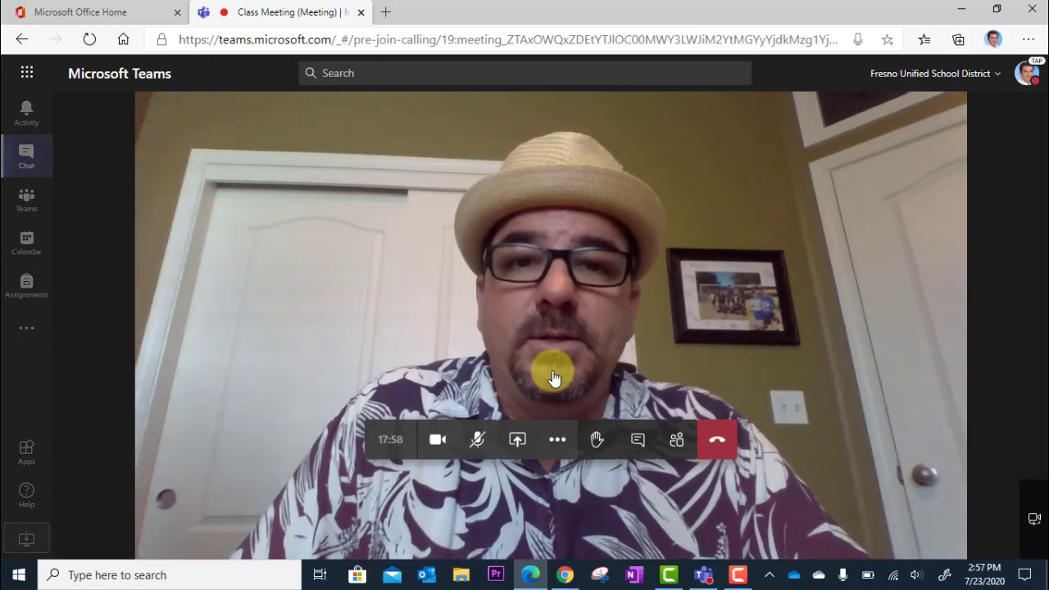